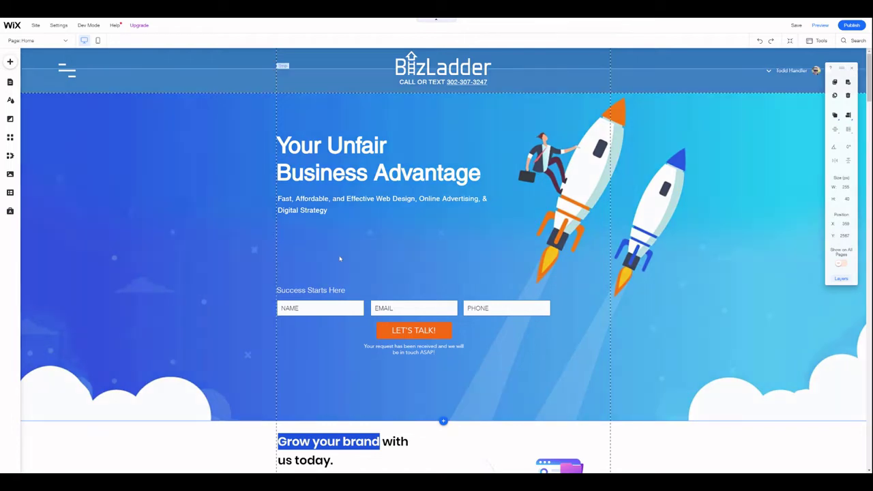
Inspect the design options of the LET'S TALK and Read More Testimonials buttons, leaving them unchanged.
scroll(289, 231, down, 1)
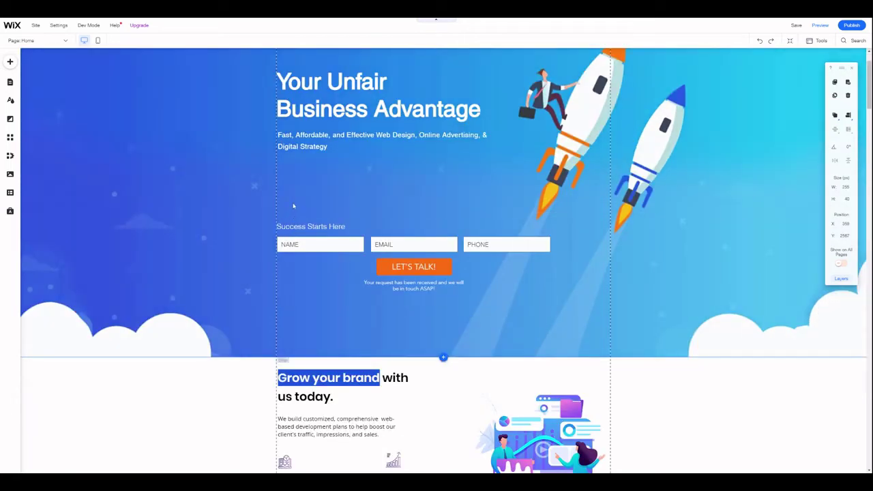
click(401, 266)
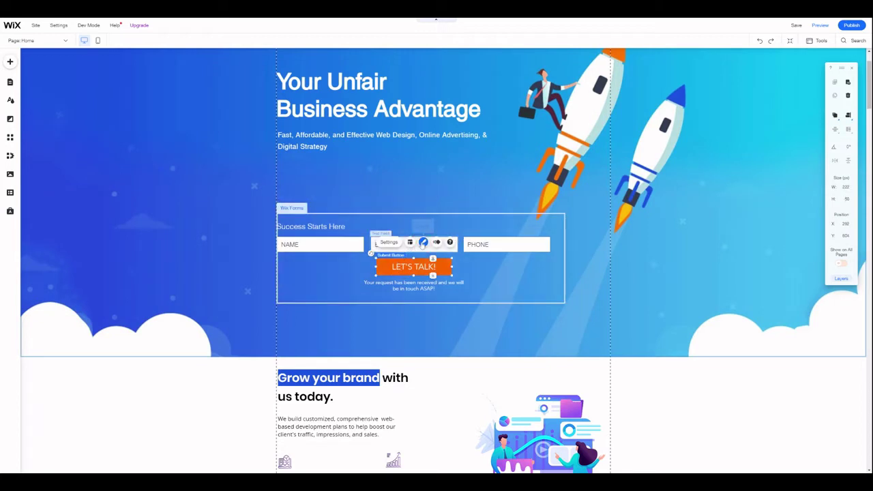
click(423, 243)
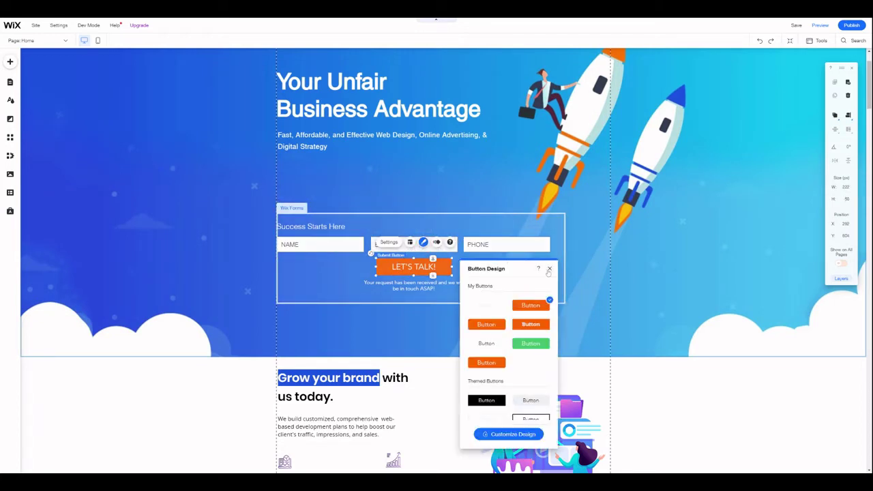
click(549, 269)
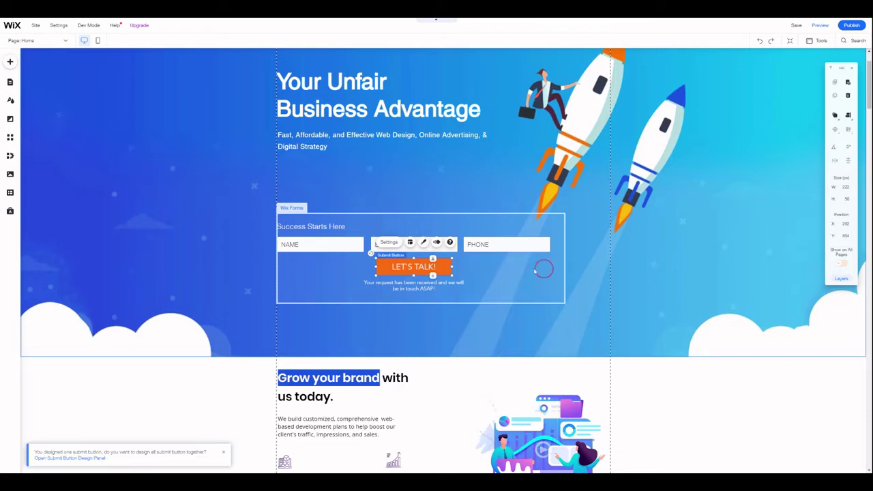
scroll(443, 293, down, 15)
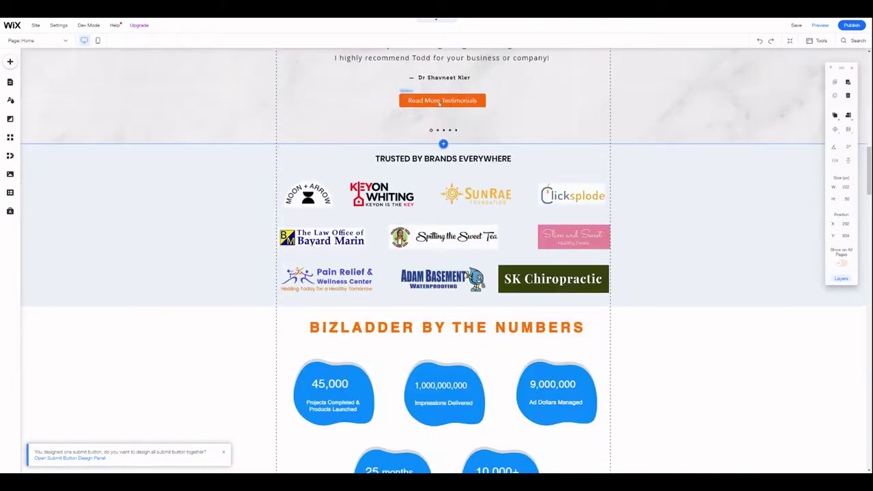
click(442, 100)
click(456, 77)
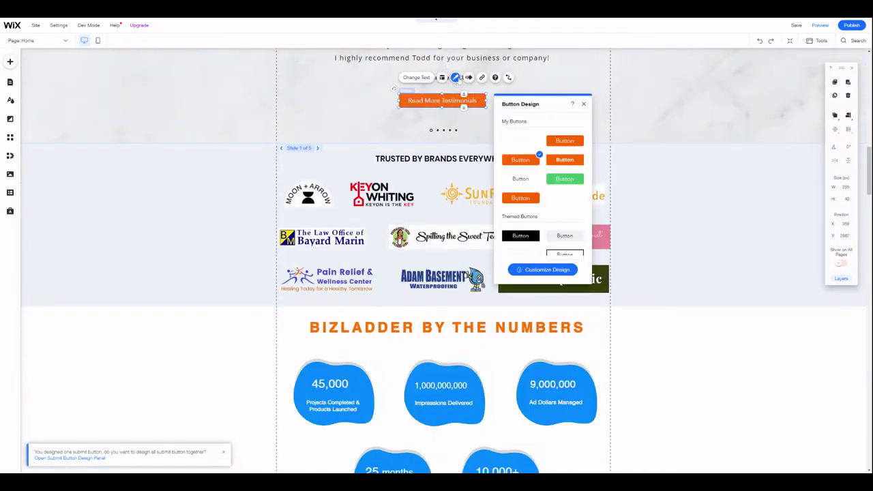
click(580, 101)
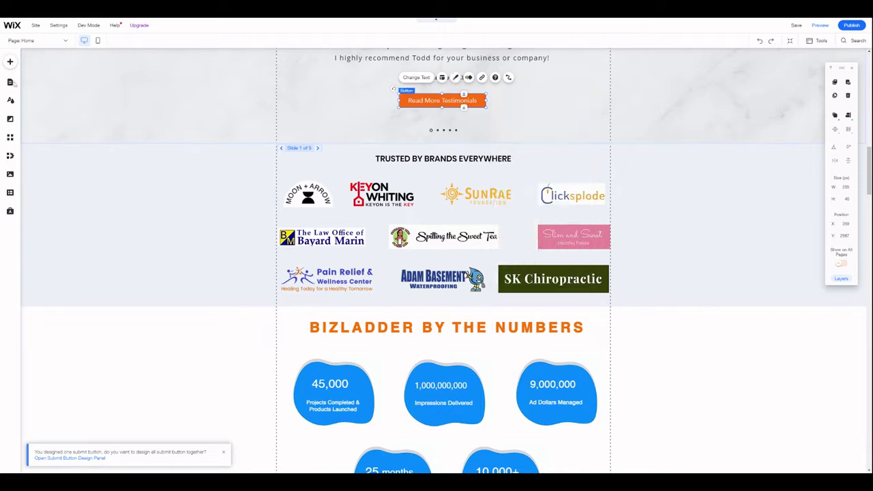
Switch to the store's Product Page and select its product widget.
click(10, 82)
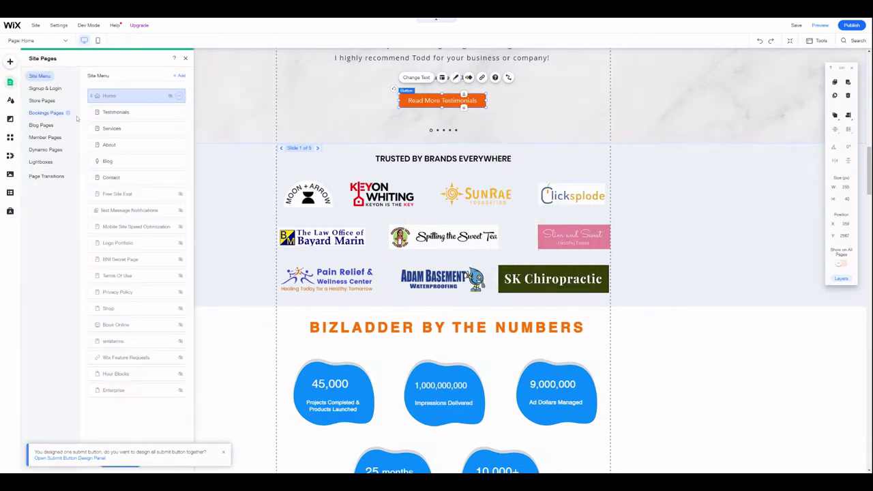
click(38, 102)
click(124, 93)
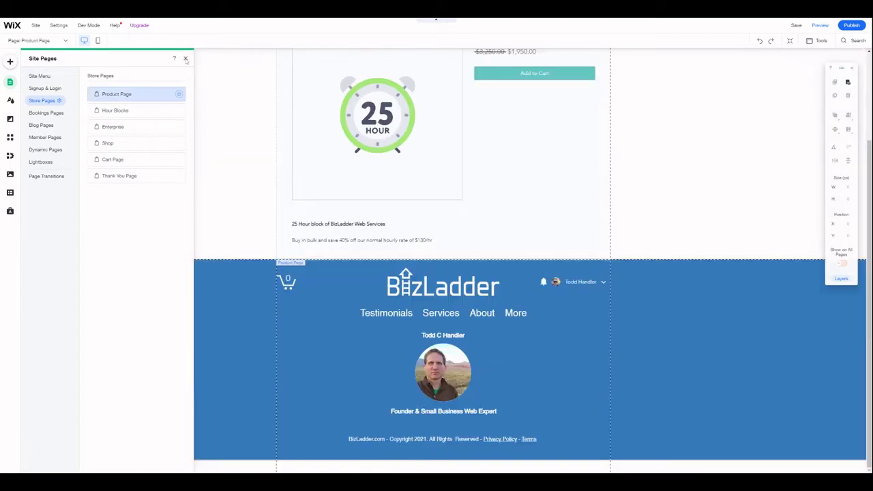
click(185, 58)
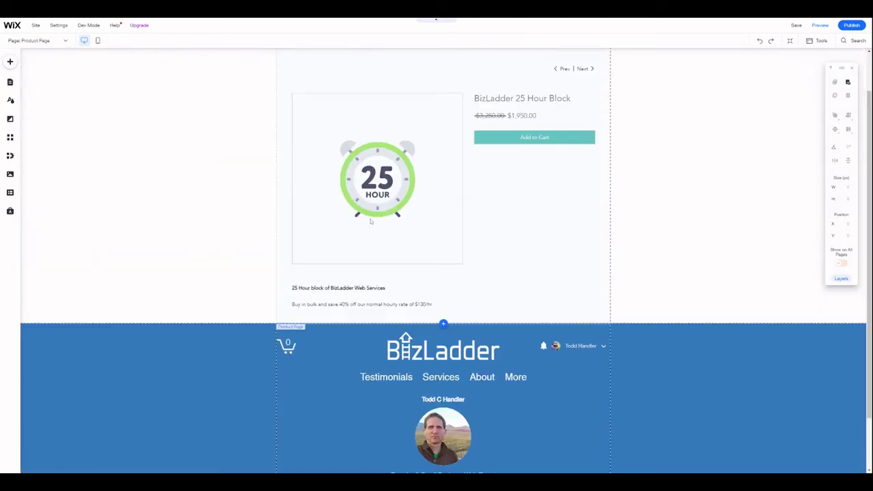
click(446, 195)
scroll(446, 191, up, 1)
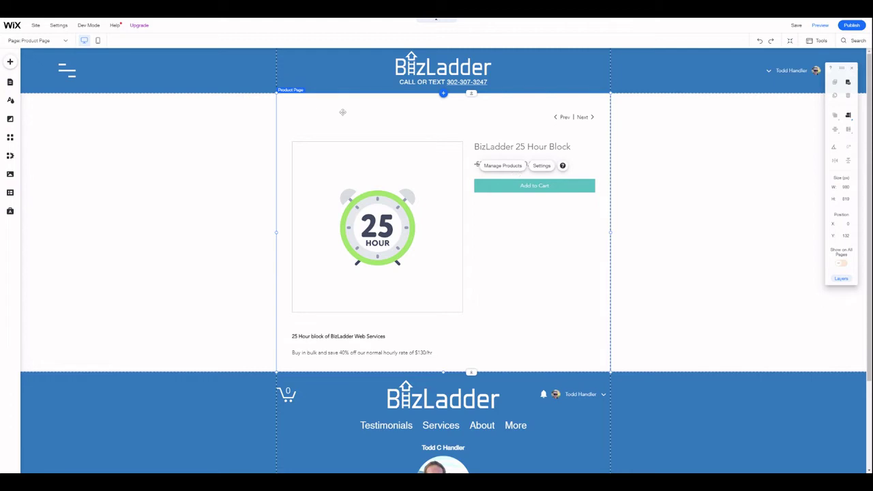
Open the product widget's settings beside the product and browse Layout, Settings, Text, Wishlist, then Design.
click(10, 82)
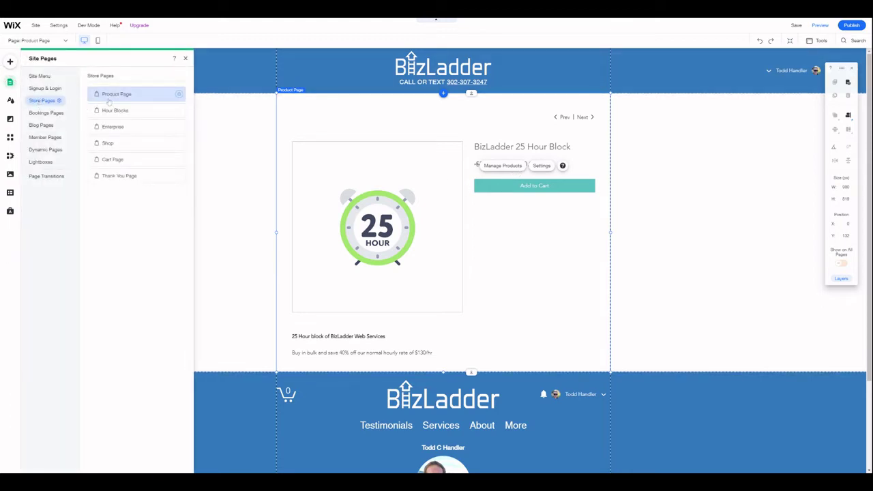
click(286, 236)
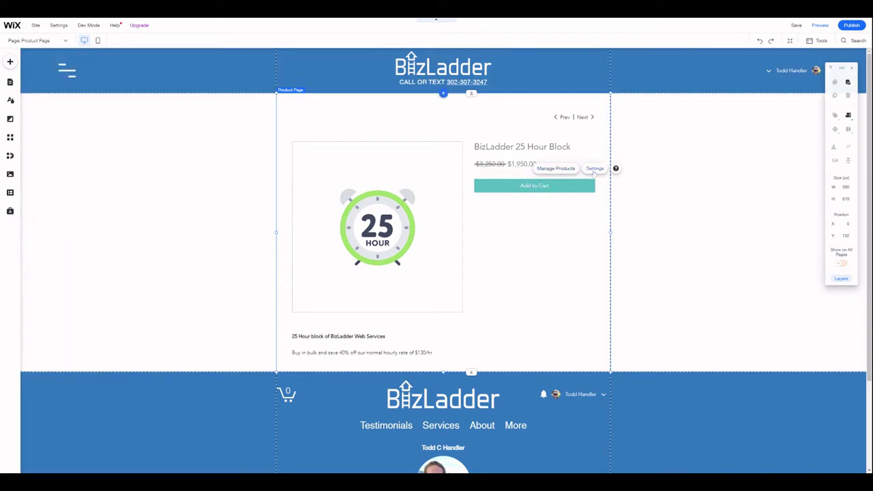
click(593, 171)
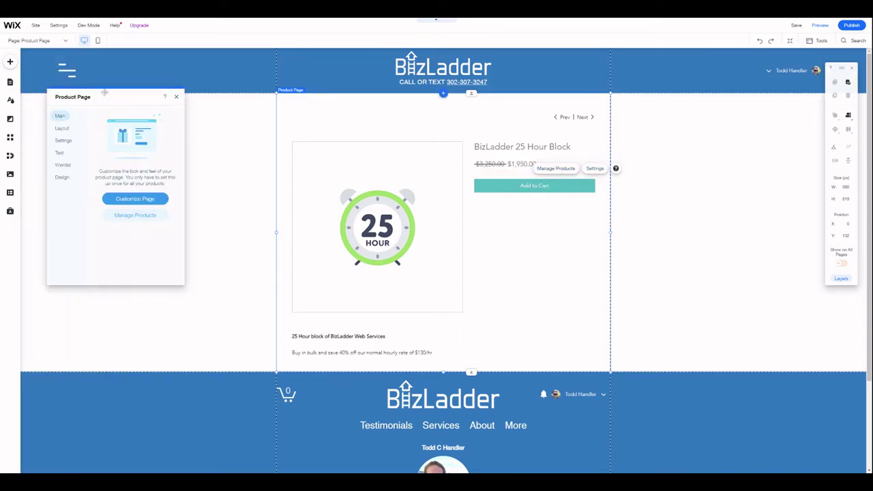
drag(105, 93, 280, 110)
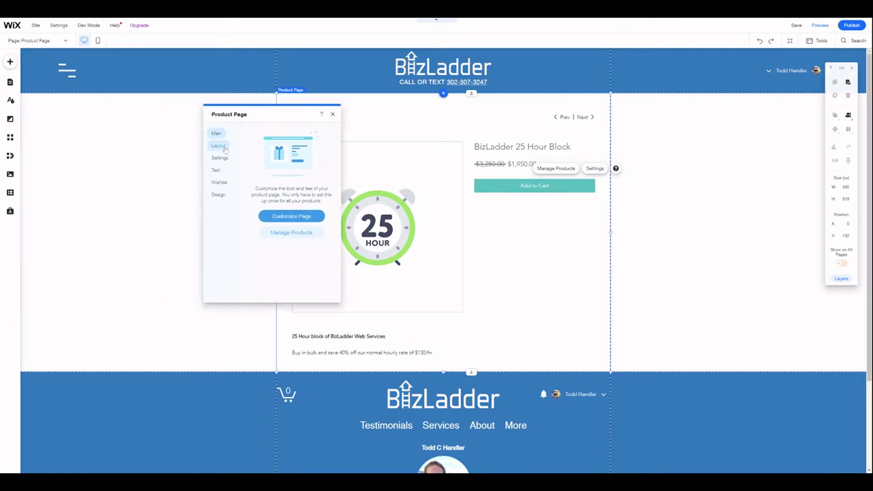
click(224, 148)
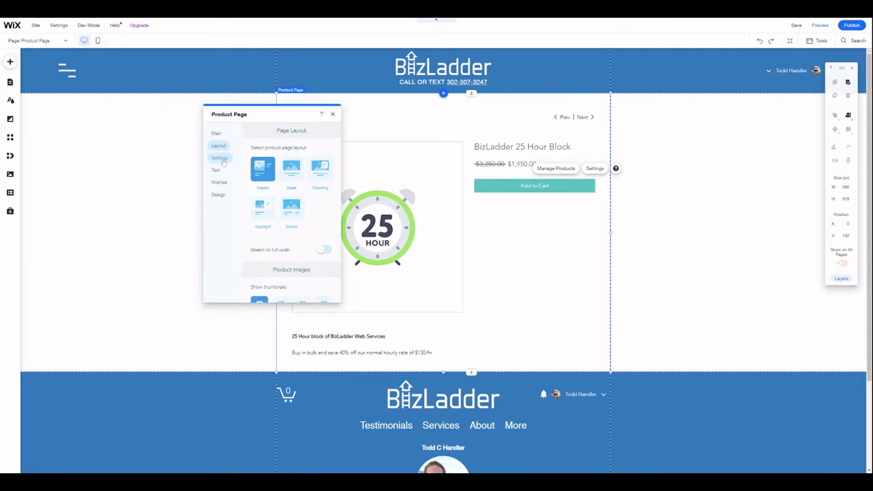
click(221, 159)
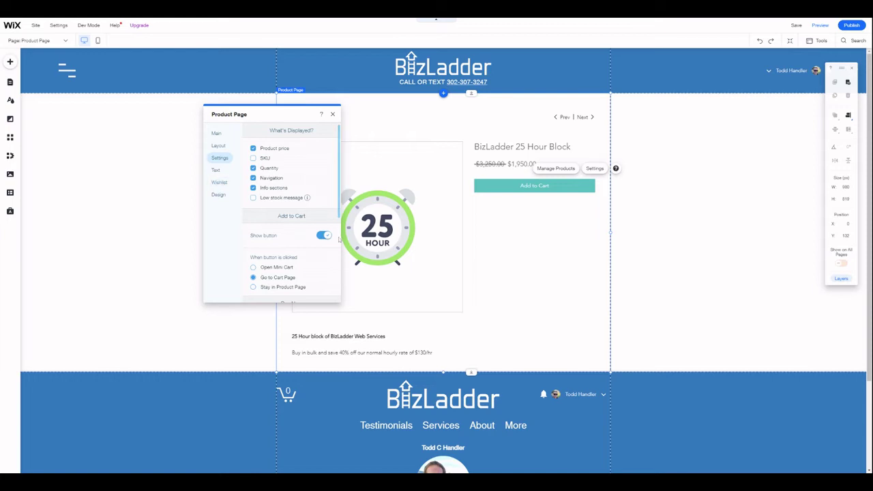
click(217, 171)
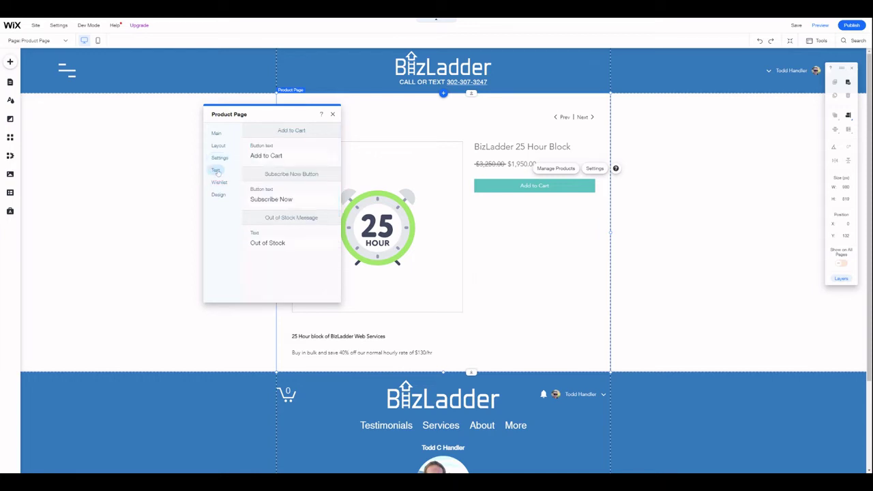
click(219, 183)
click(220, 195)
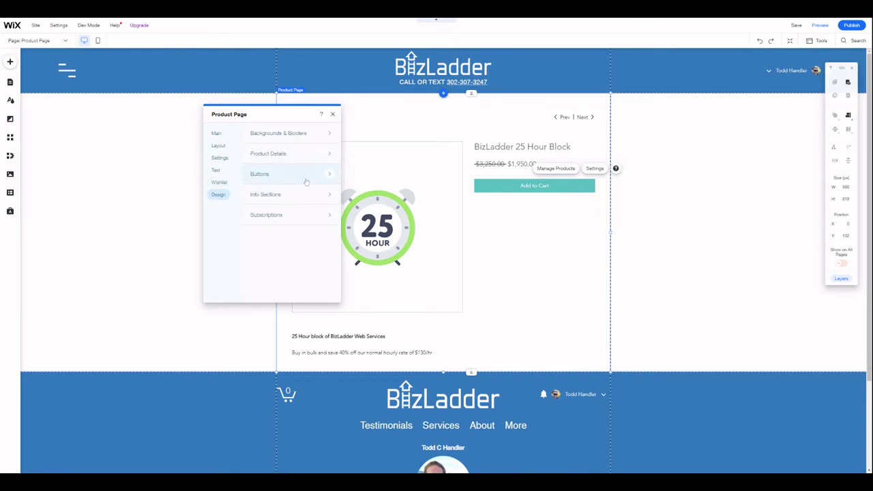
Give the Product Page's Add to Cart button an orange-red fill.
click(304, 180)
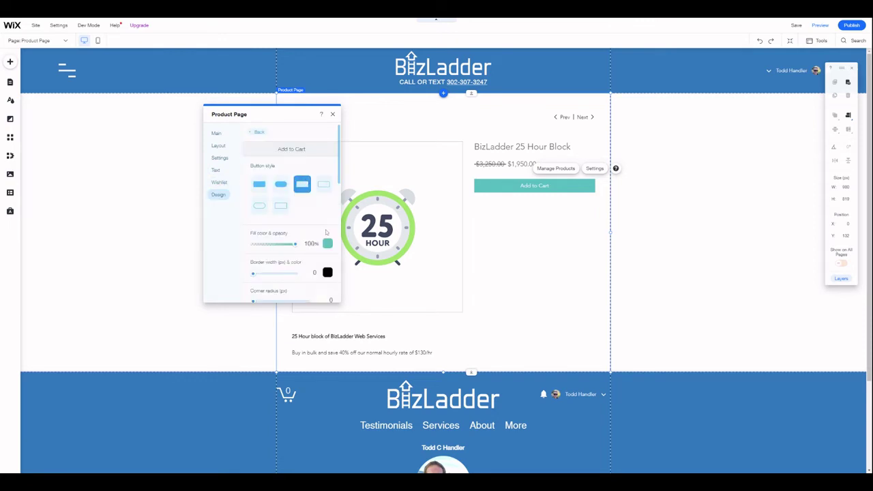
click(327, 244)
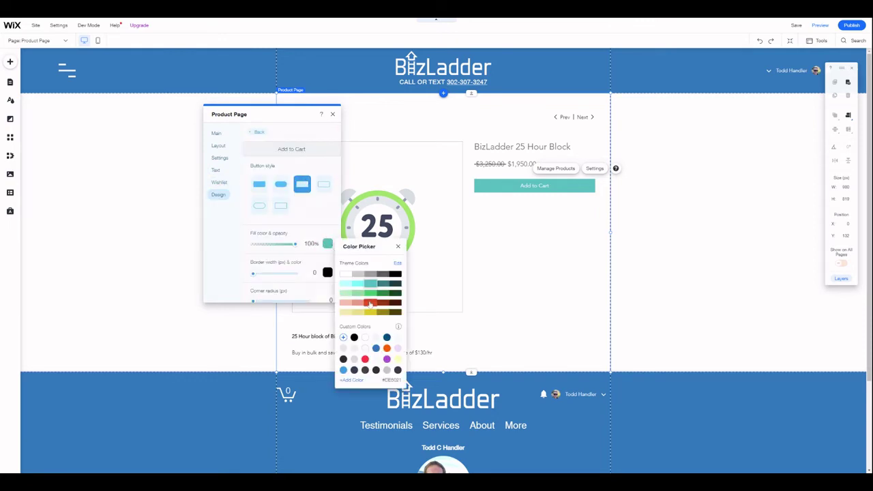
click(370, 303)
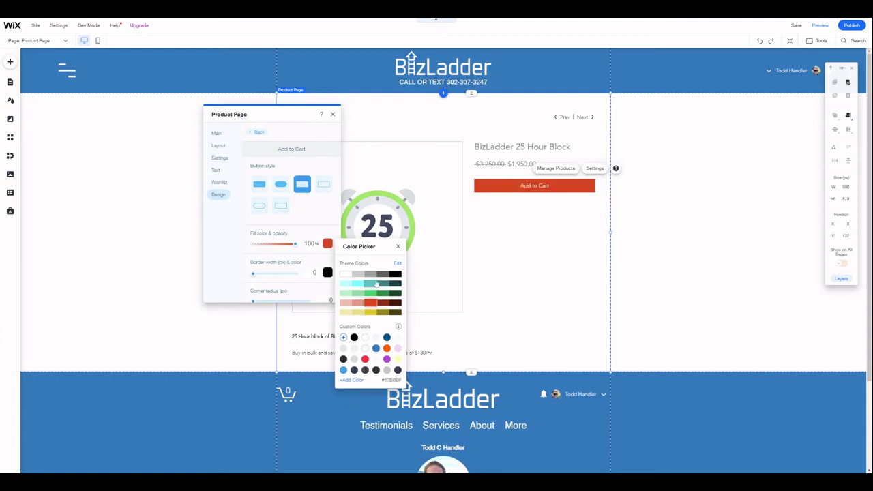
click(397, 247)
Set the Add to Cart text to the Paragraph 1 style (Open Sans) at 20px.
scroll(293, 237, down, 2)
scroll(293, 237, down, 3)
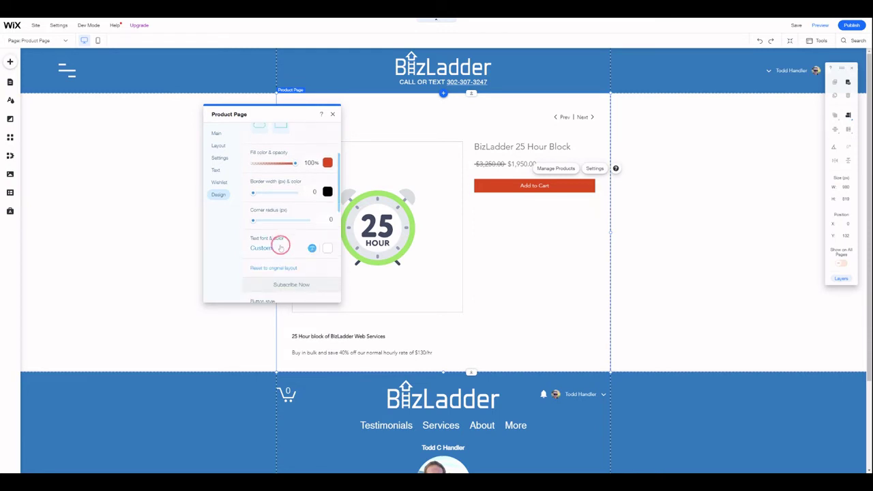
click(281, 248)
click(404, 276)
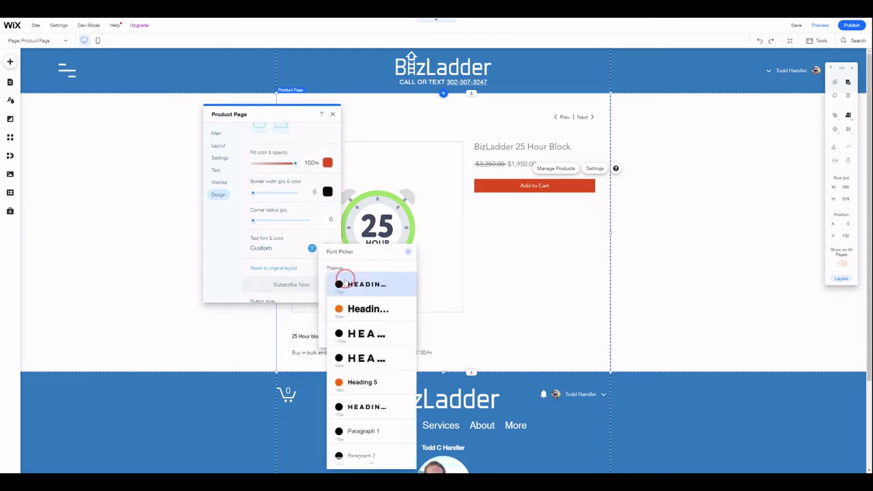
click(375, 430)
drag(364, 339, 382, 339)
click(400, 339)
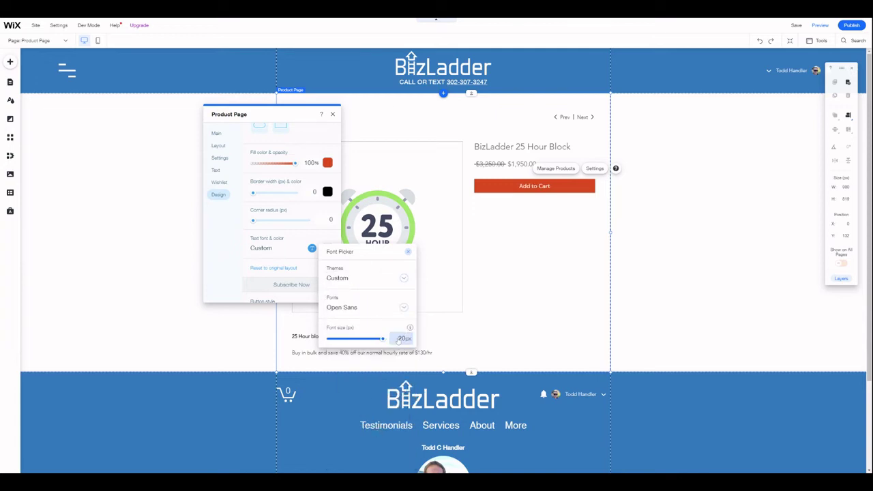
click(313, 249)
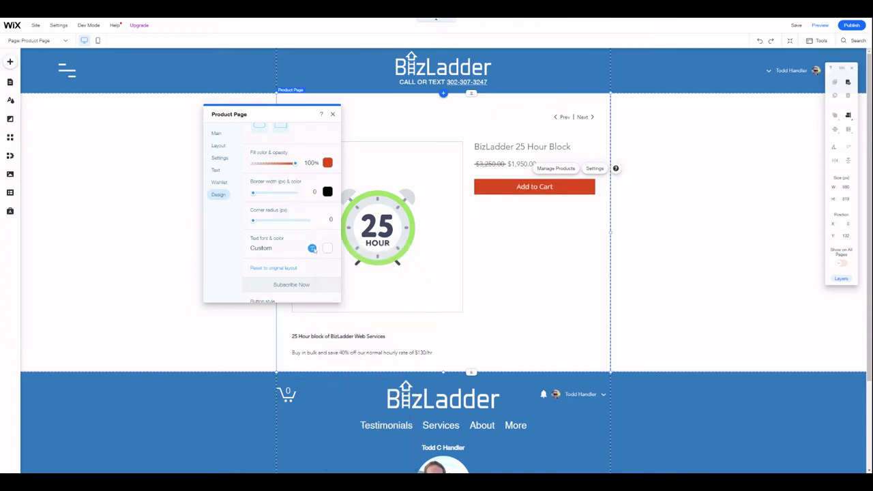
Close the product page design settings and save the site.
scroll(305, 237, down, 2)
scroll(305, 237, down, 1)
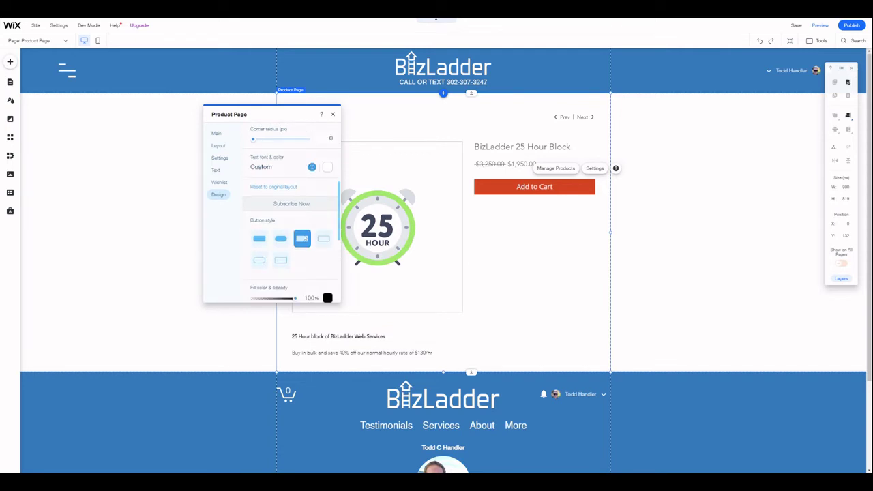
scroll(305, 237, down, 5)
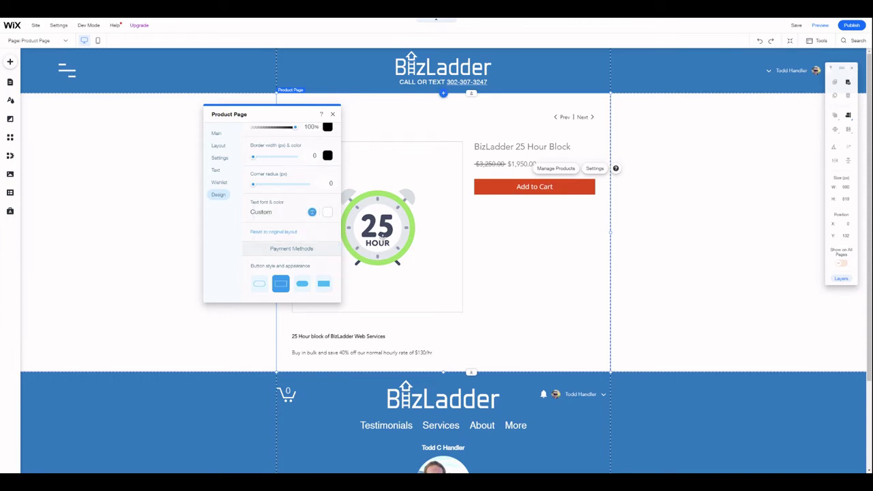
scroll(289, 232, up, 5)
scroll(290, 233, down, 3)
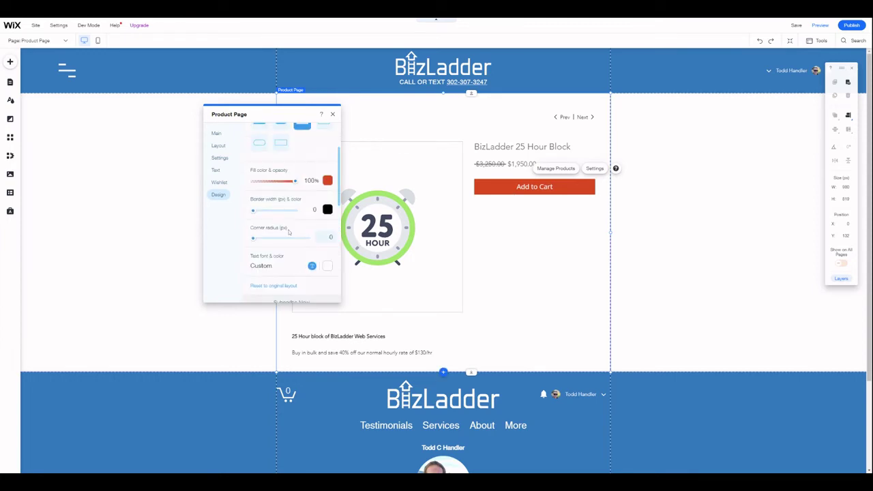
scroll(289, 233, up, 2)
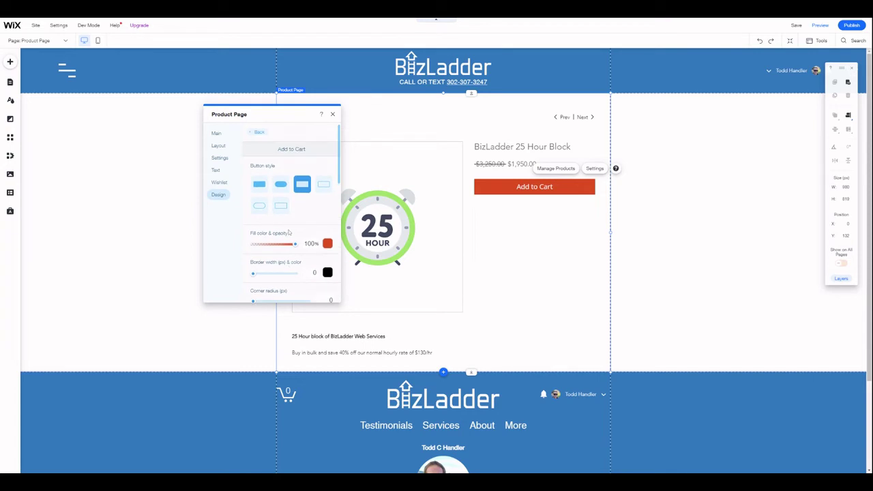
click(332, 114)
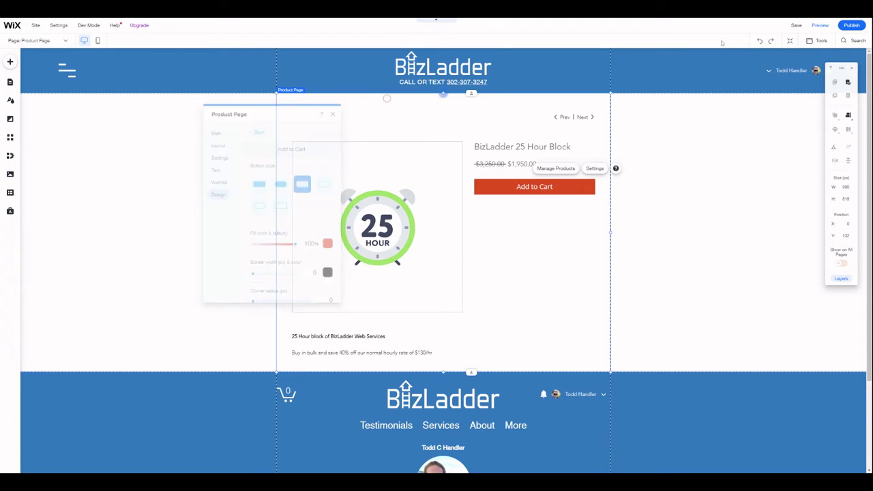
click(850, 26)
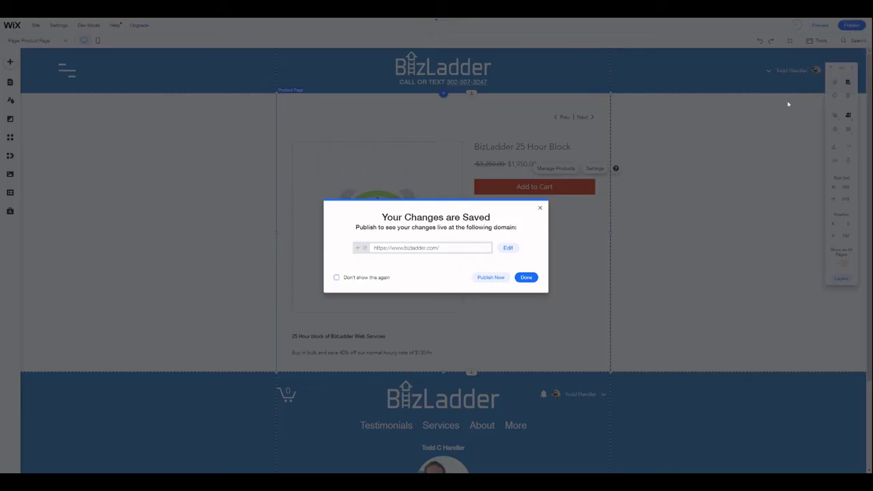
Publish the saved changes, then open the Cart Page cart element's design settings.
click(489, 277)
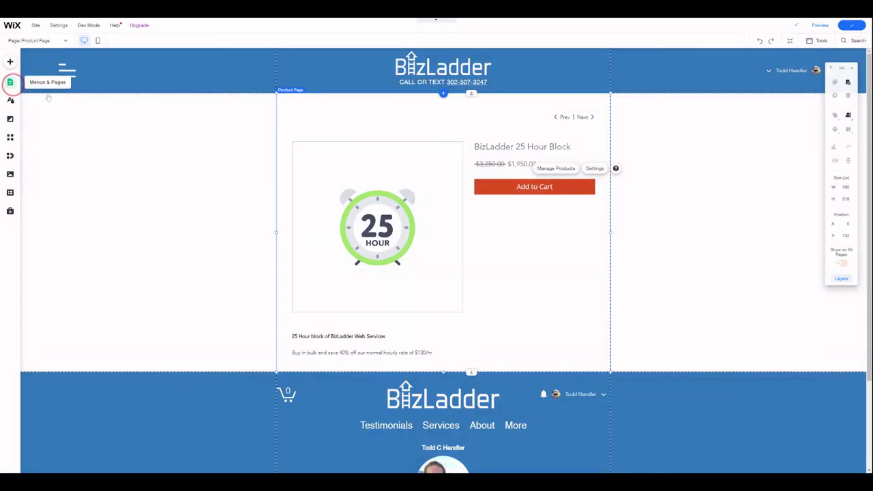
click(9, 83)
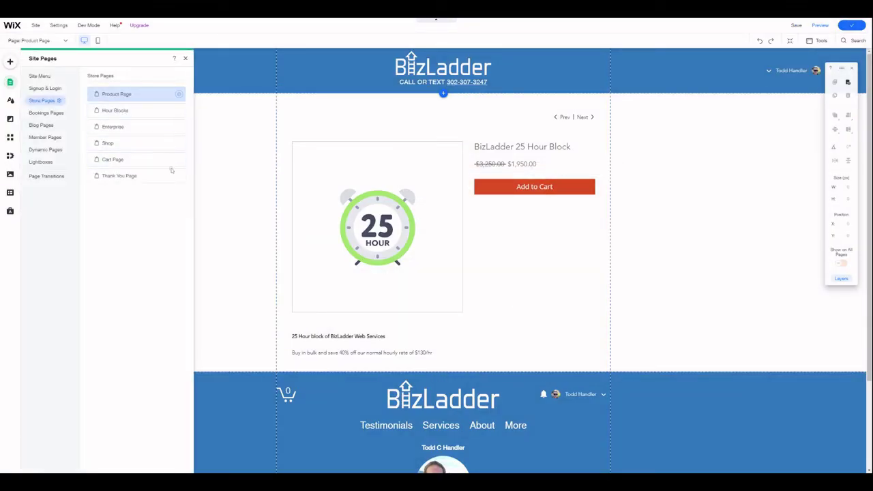
click(133, 159)
click(336, 174)
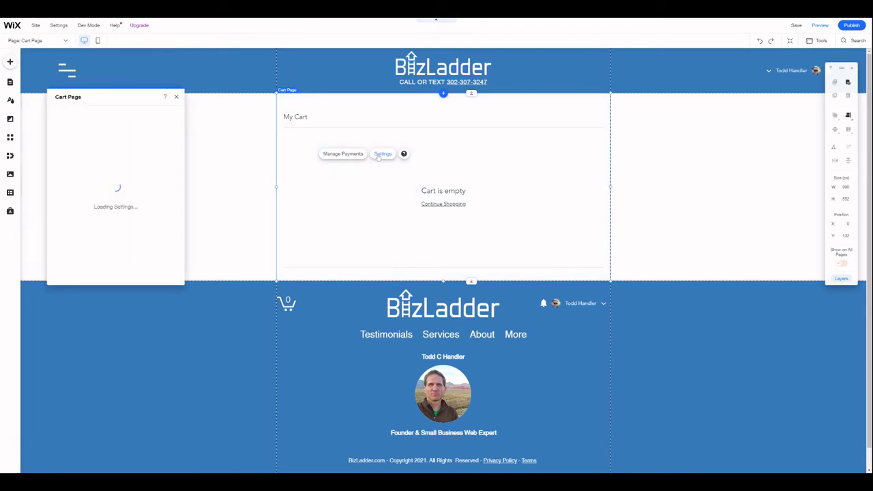
click(62, 139)
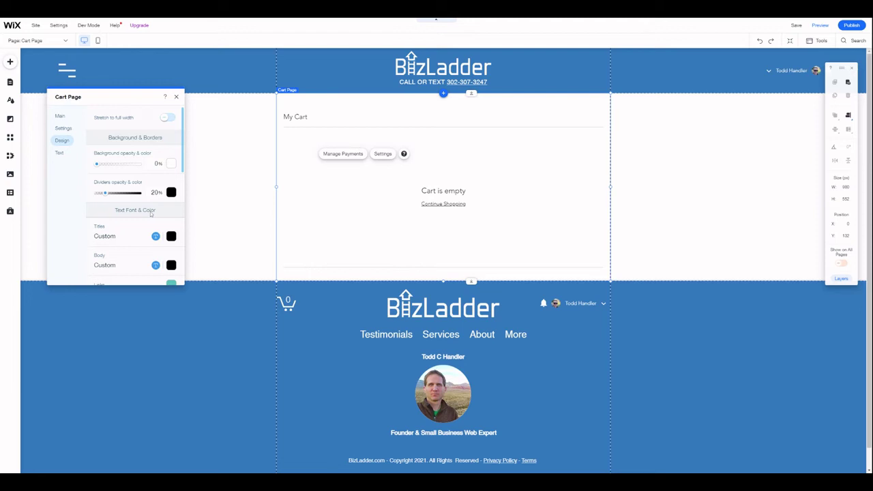
Give the Cart Page buttons an orange-red fill.
scroll(150, 214, down, 1)
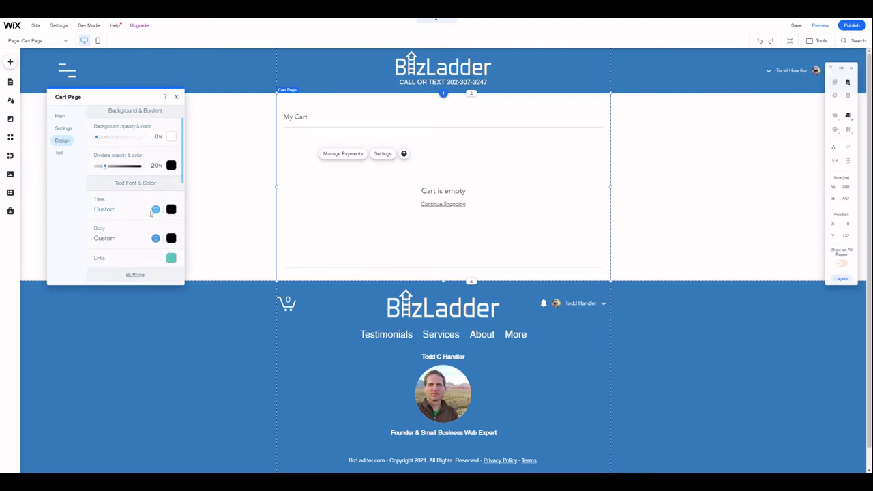
scroll(144, 217, down, 5)
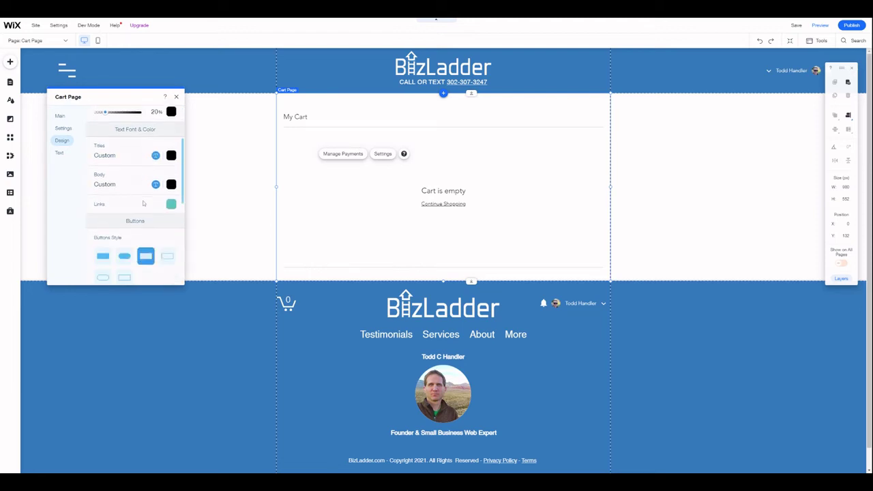
click(171, 234)
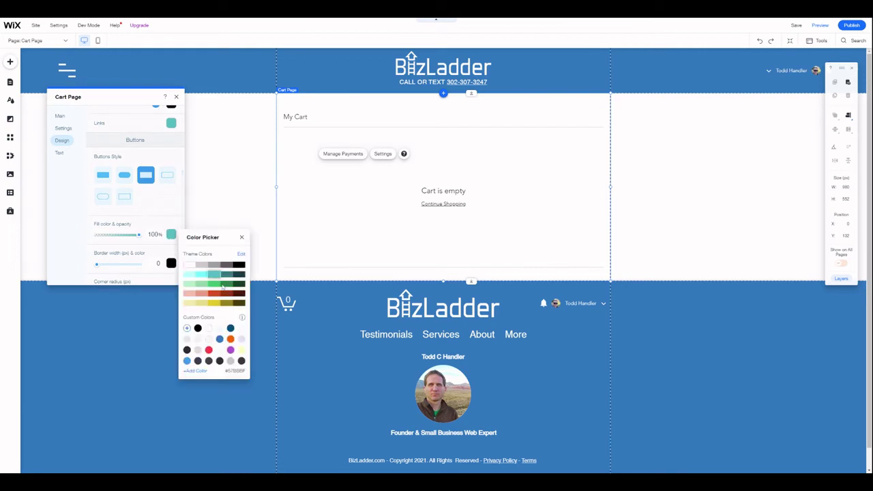
click(216, 298)
click(154, 220)
Set the Cart Page button text to Paragraph 1 (Open Sans) at 20px.
scroll(155, 221, down, 3)
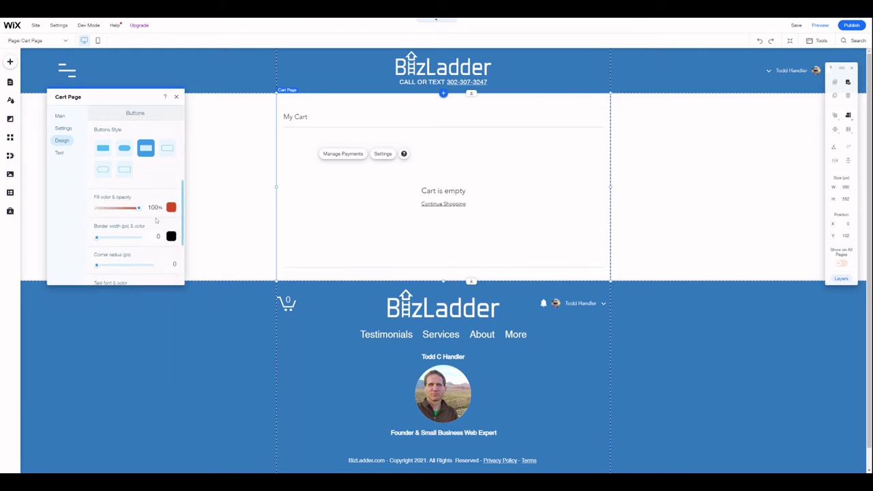
scroll(155, 221, down, 1)
click(156, 239)
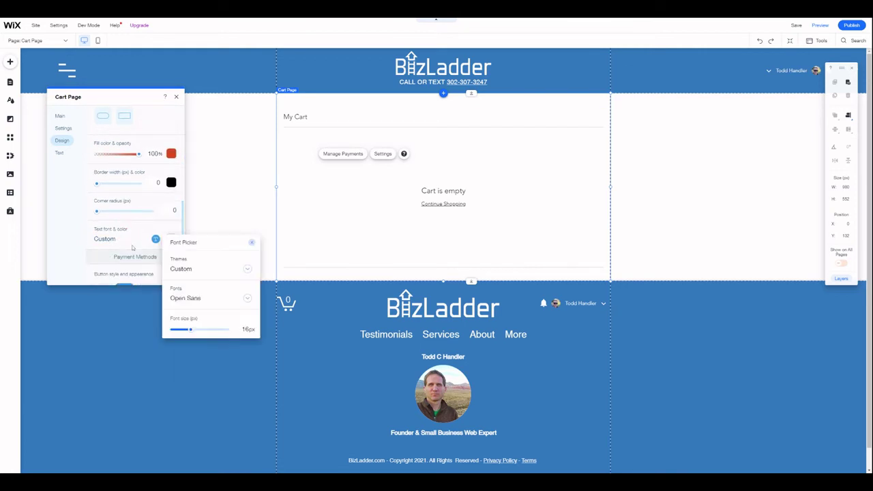
click(184, 272)
click(188, 421)
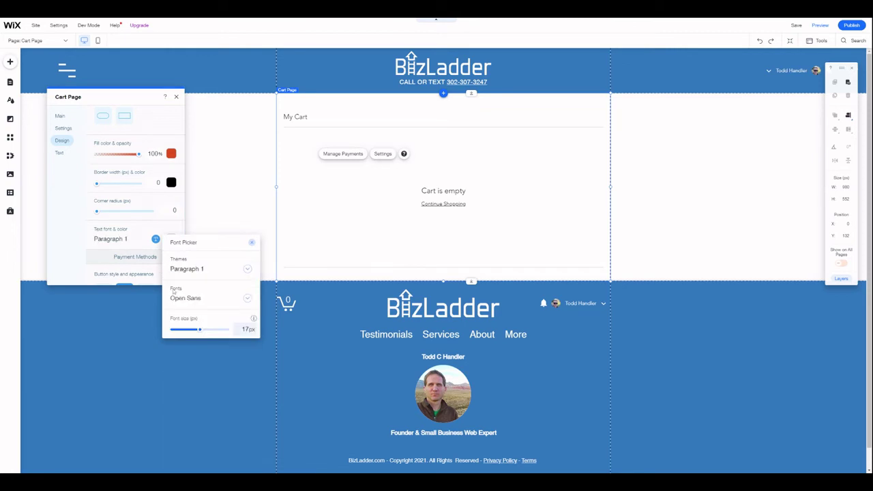
click(244, 329)
text(20)
key(Return)
click(154, 226)
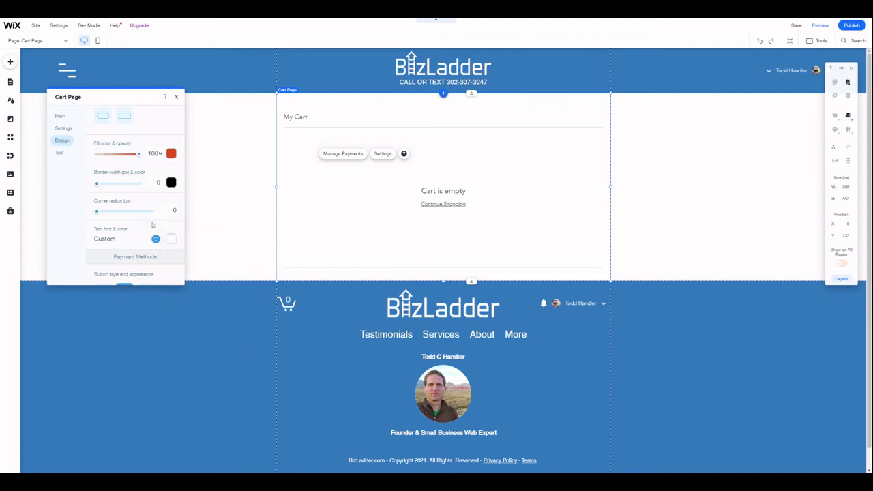
Close the Cart Page settings, then save and publish the site.
click(176, 96)
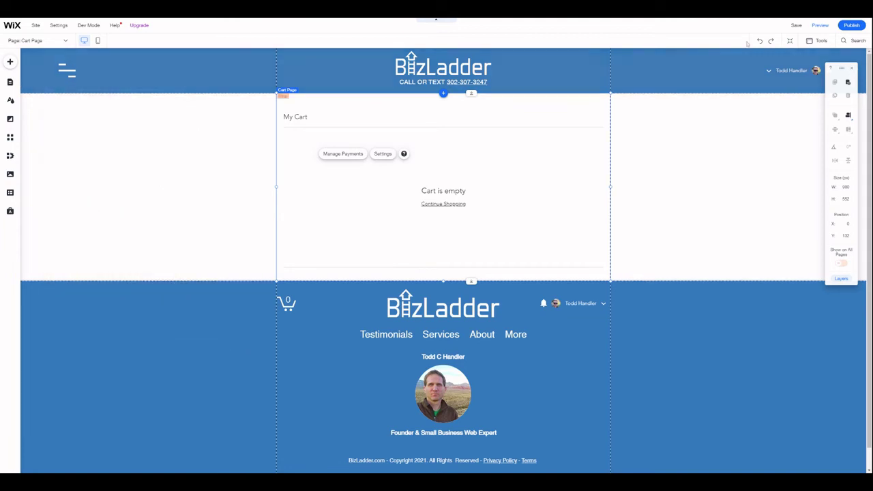
click(797, 25)
click(10, 82)
click(491, 277)
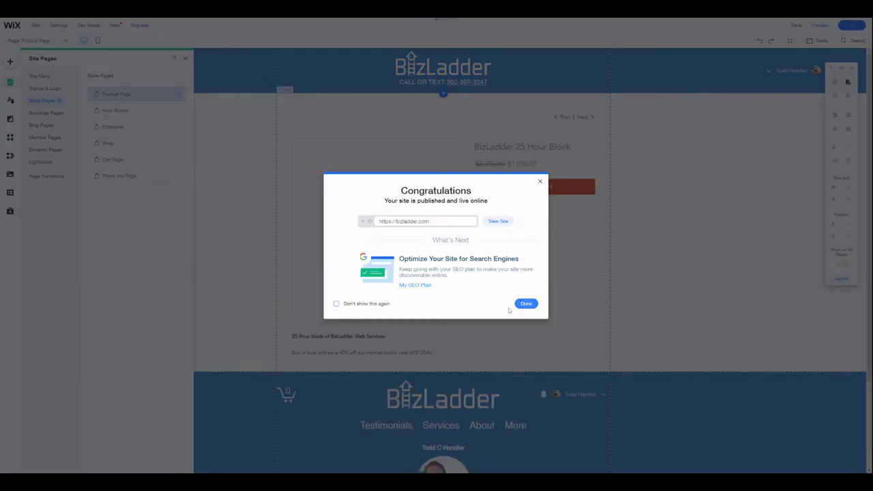
click(523, 303)
Open the Product Page widget's Design > Buttons settings.
click(540, 197)
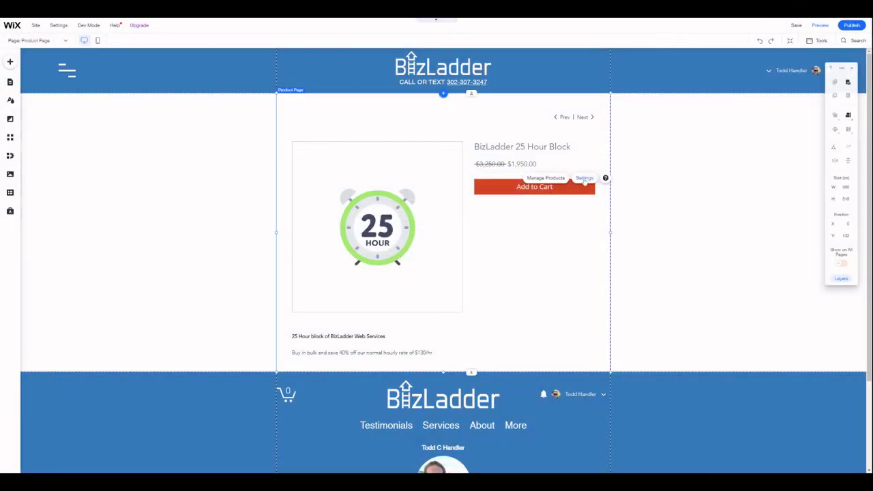
click(584, 178)
click(65, 152)
click(64, 165)
click(62, 177)
click(128, 156)
Verify the Add to Cart button shows orange-red fill and 20px Open Sans text.
scroll(167, 219, down, 5)
scroll(167, 218, down, 4)
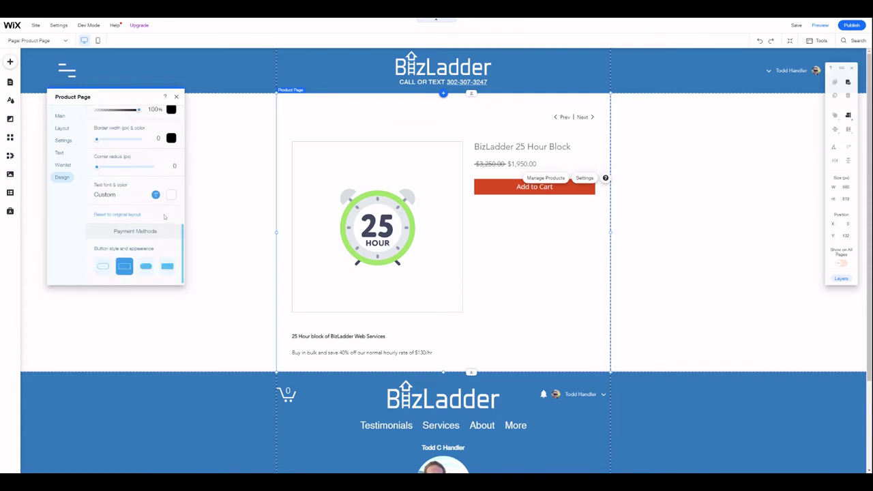
click(136, 197)
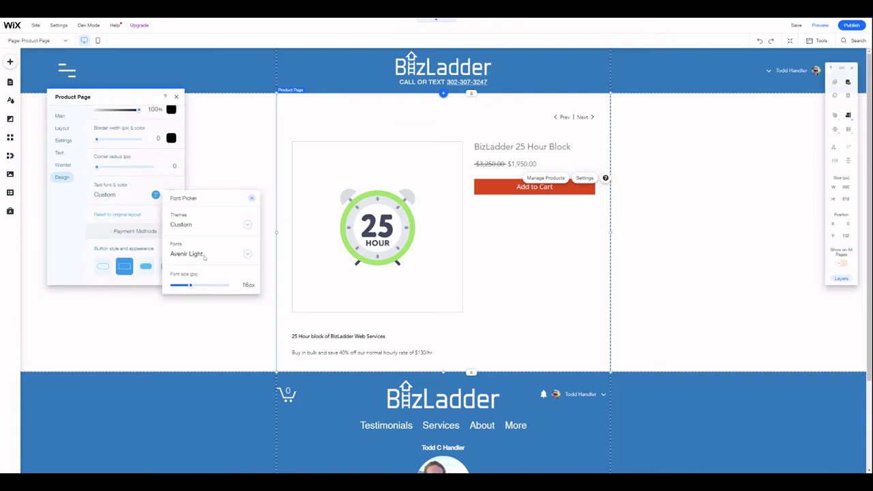
scroll(138, 196, up, 1)
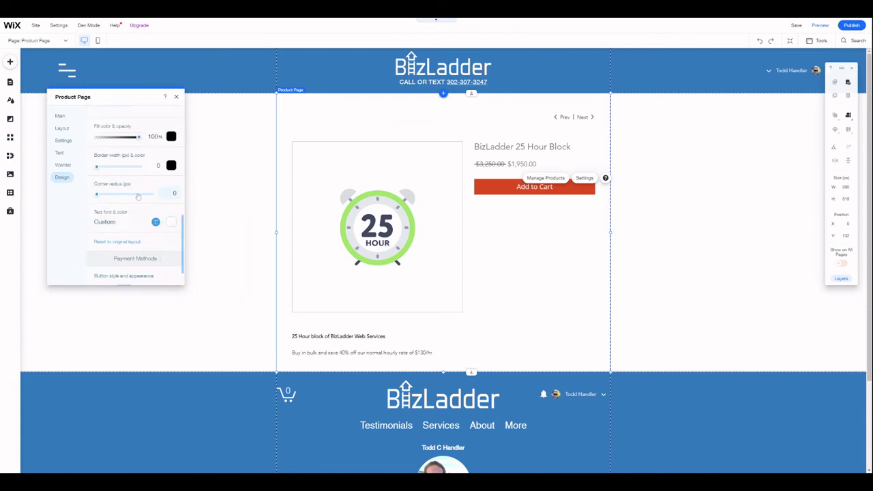
scroll(138, 196, down, 4)
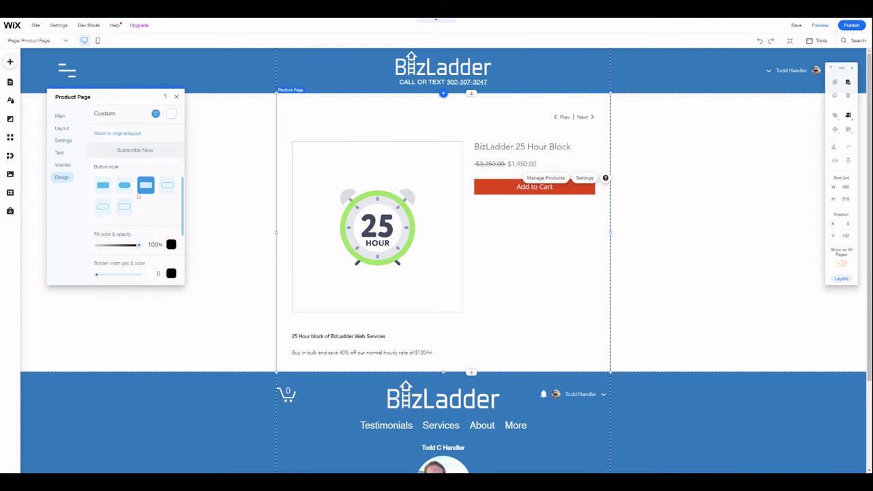
scroll(138, 197, down, 3)
click(120, 249)
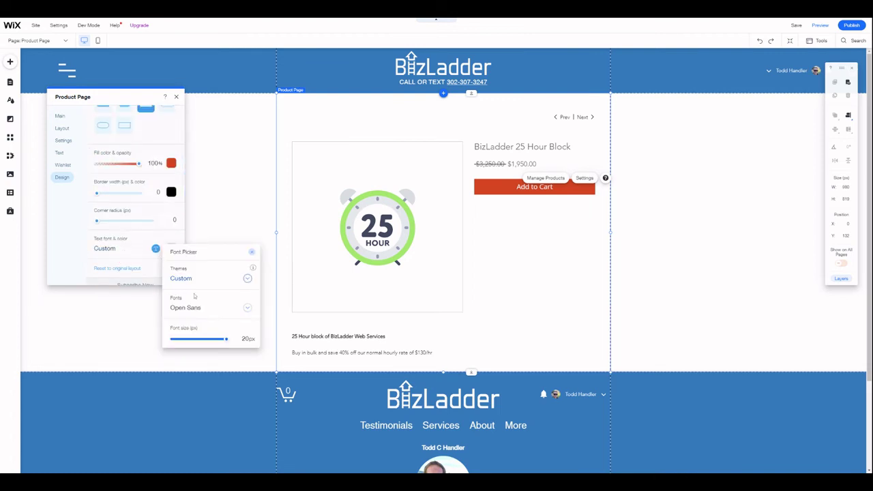
click(251, 252)
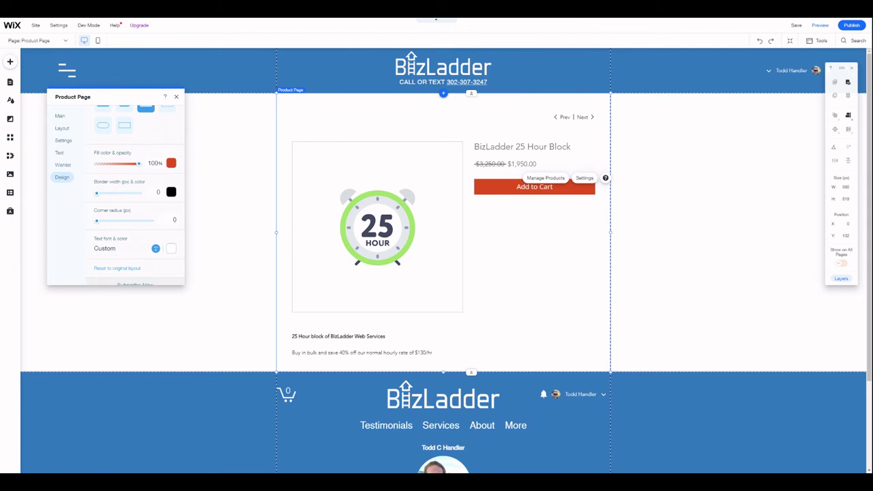
Review the button text labels and Add to Cart style, then open the Theme Manager colors.
click(65, 154)
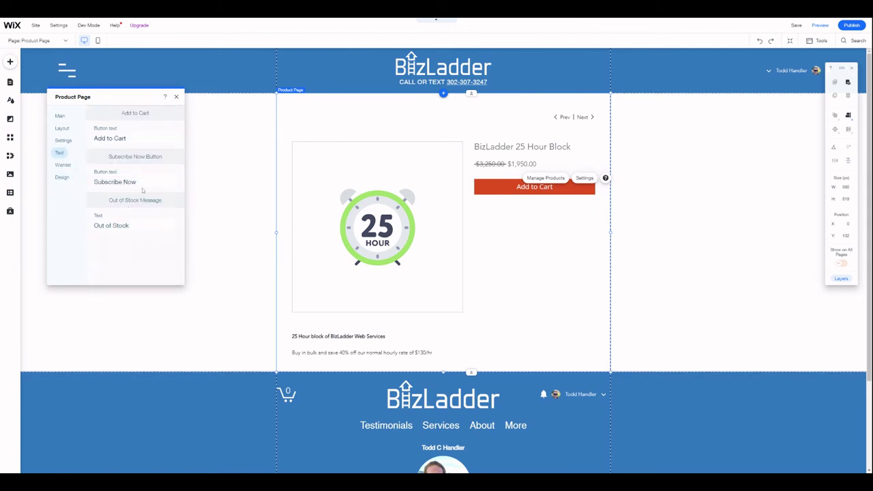
click(63, 176)
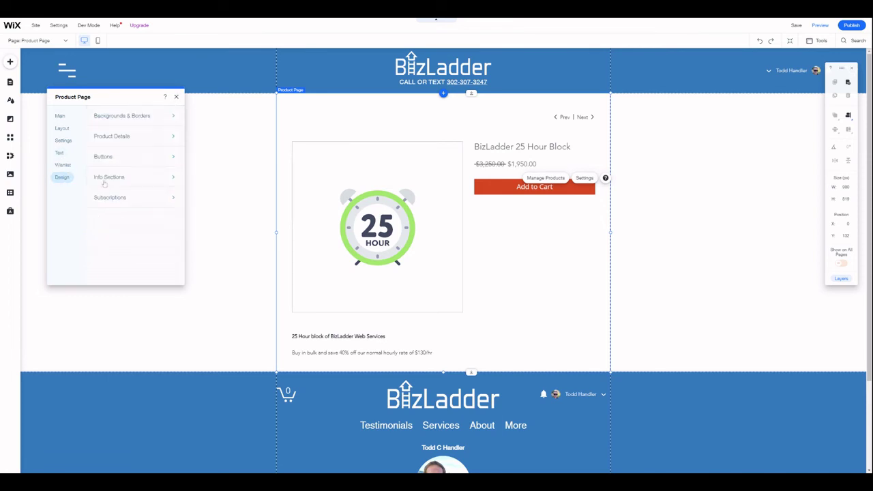
click(133, 159)
scroll(146, 201, down, 3)
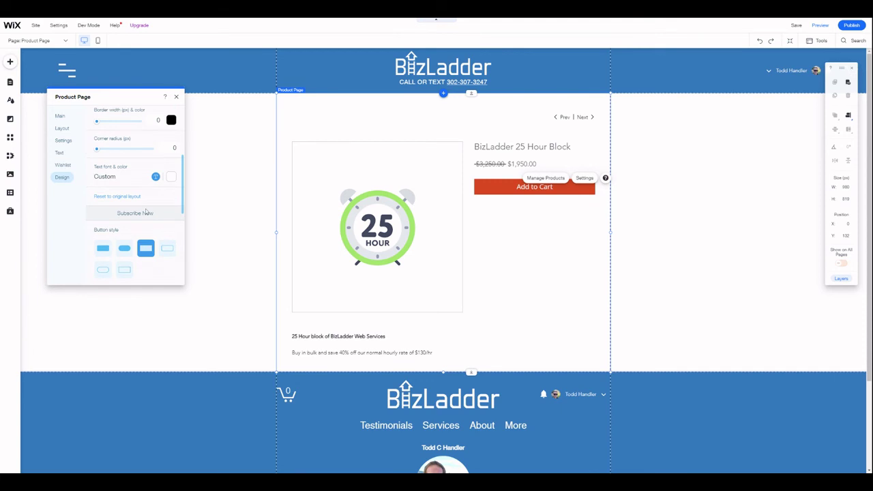
scroll(145, 213, down, 3)
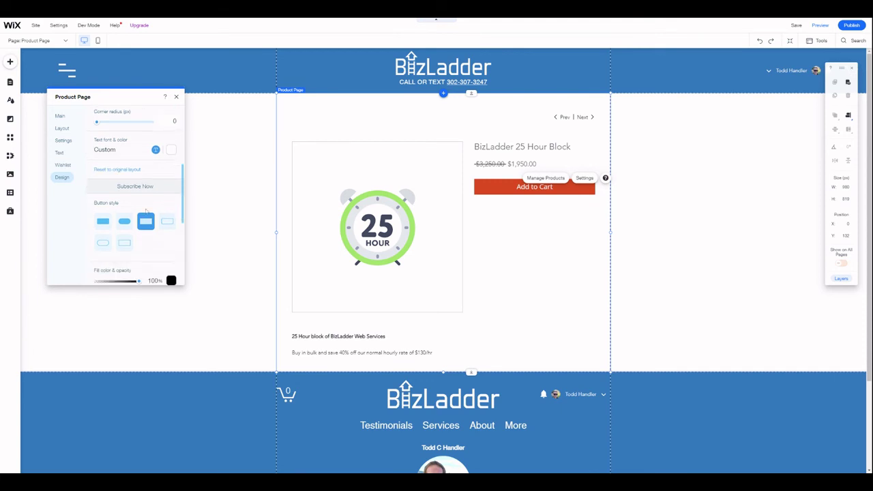
click(176, 96)
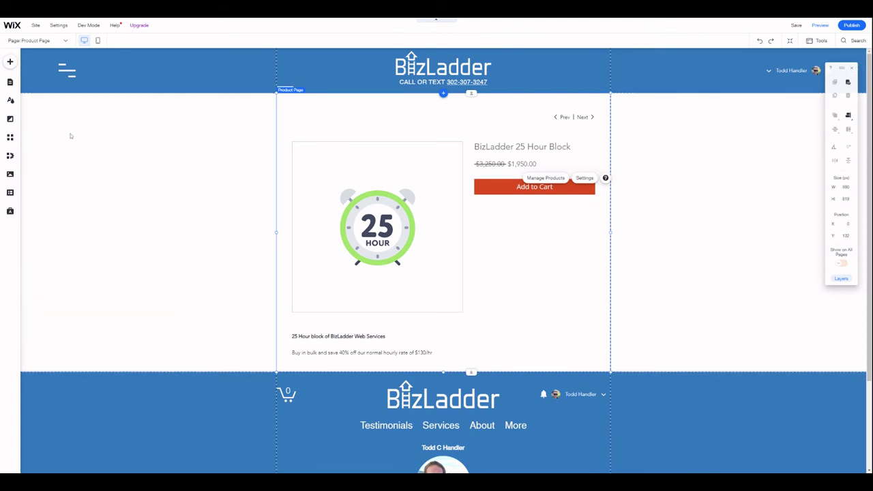
click(10, 100)
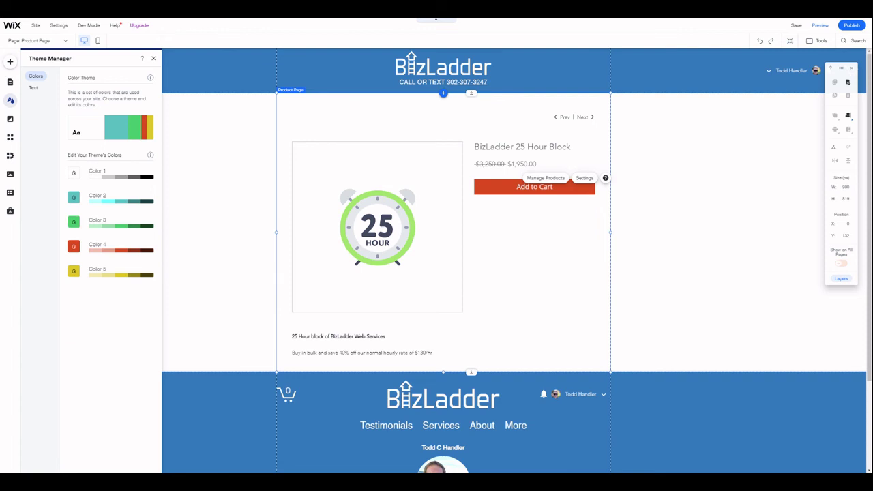
Close the Theme Manager and list the site's Store Pages.
click(154, 59)
click(9, 82)
click(42, 101)
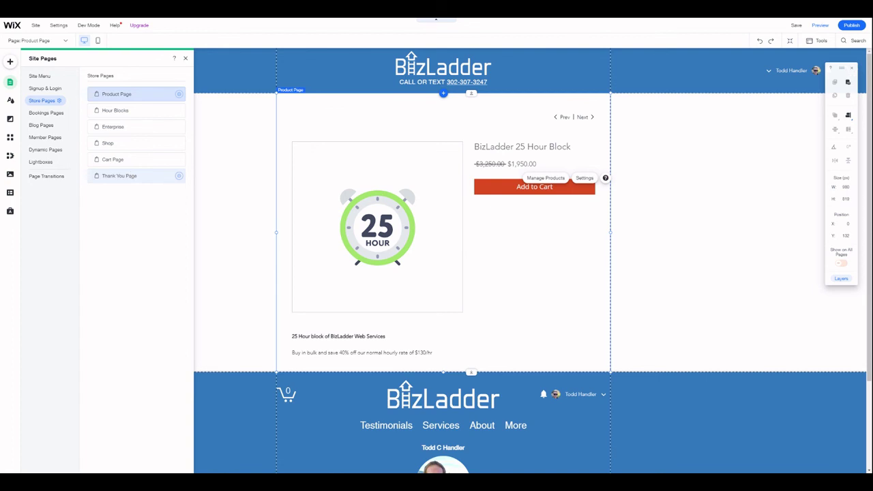
Switch to the Thank You Page, browse its widget's Design and Manage settings, then close them.
click(132, 175)
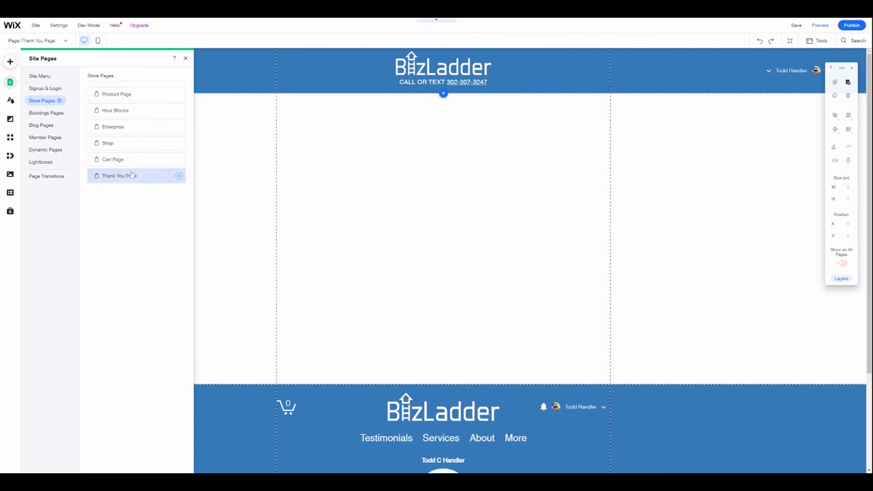
click(333, 184)
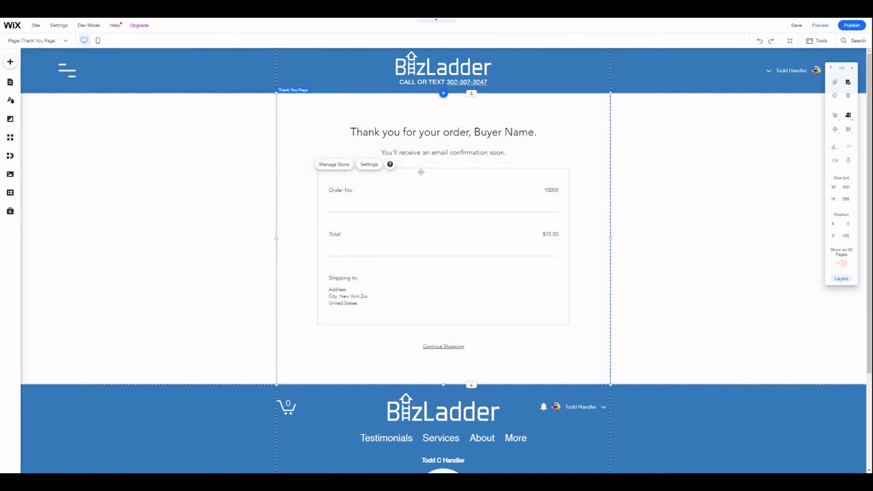
click(367, 167)
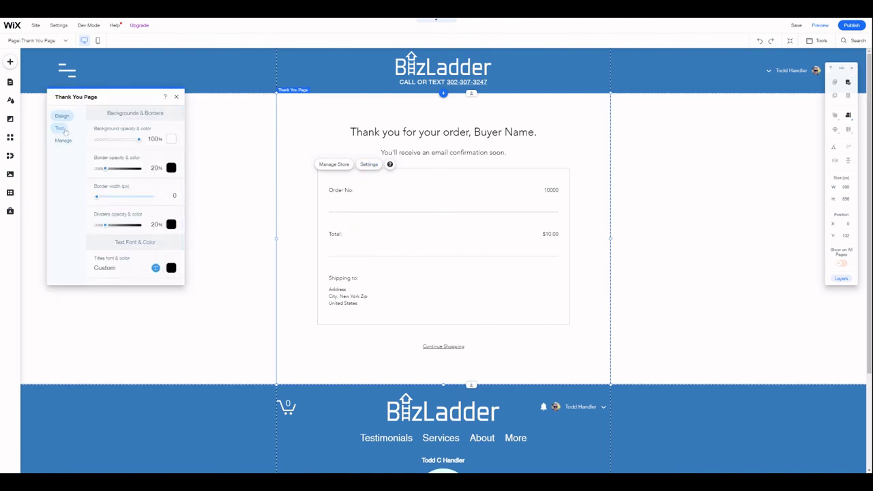
scroll(124, 187, down, 2)
scroll(125, 189, up, 2)
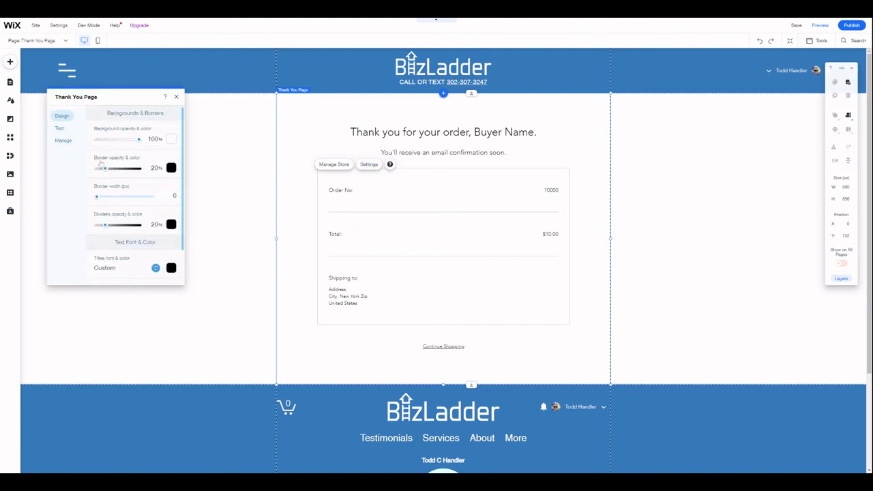
click(60, 141)
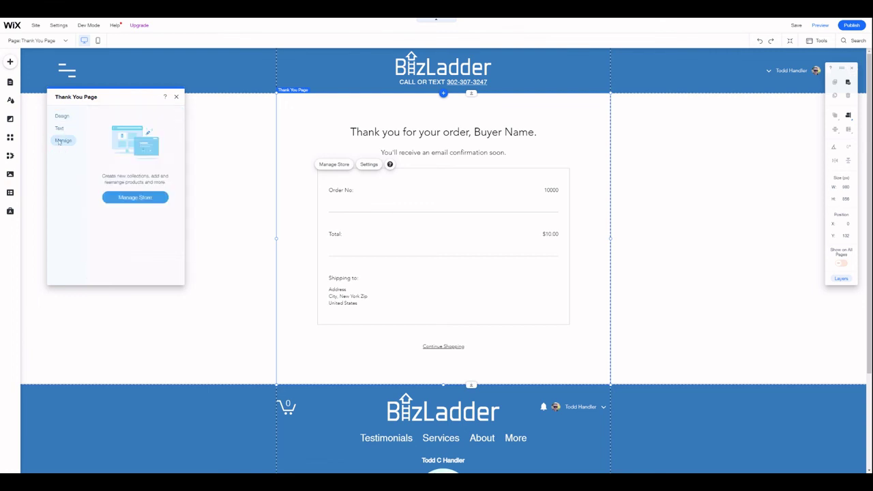
click(176, 97)
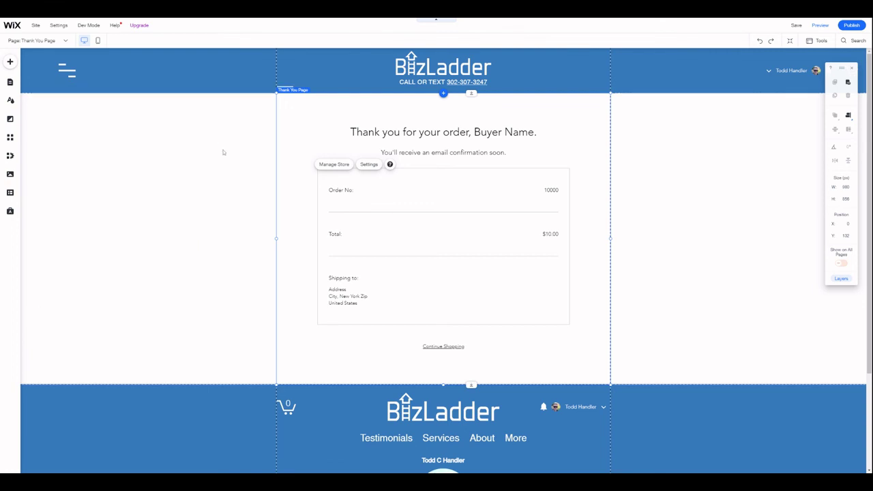